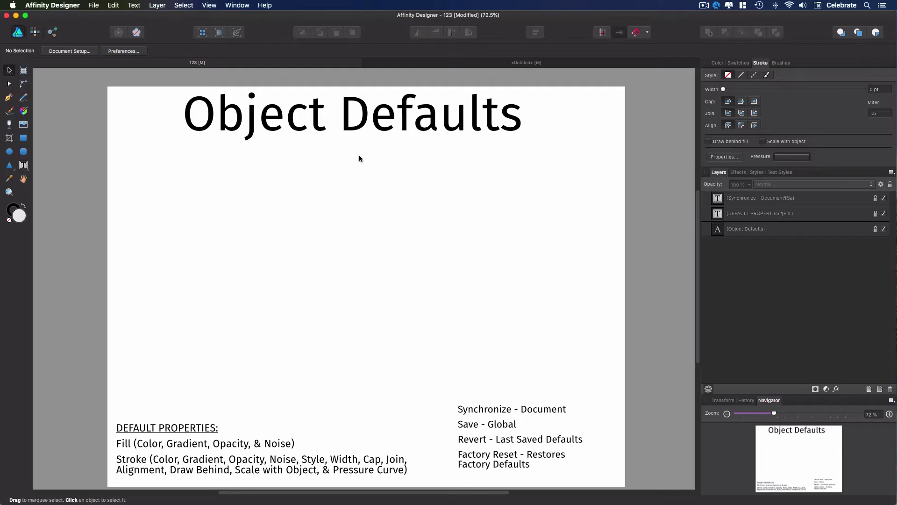
- Draw a light grey square with no outline on the left of the page, under the title
click(24, 138)
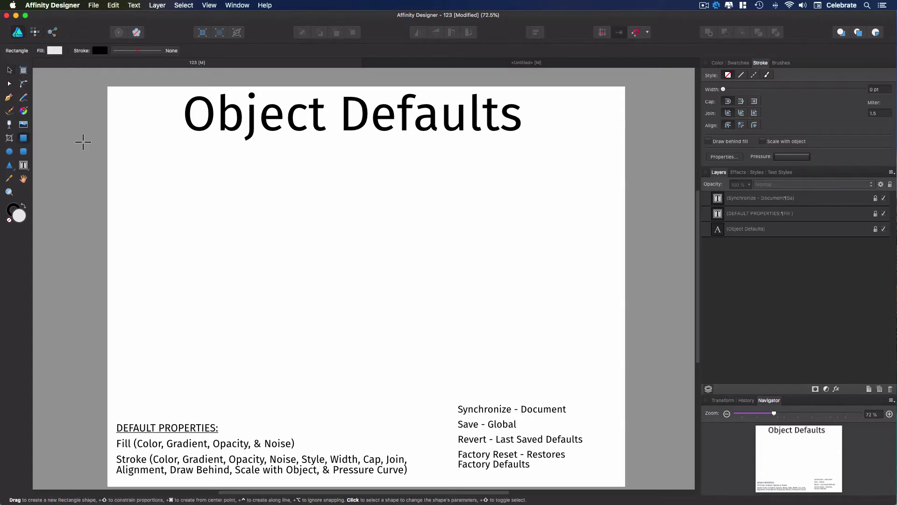
drag(205, 203, 293, 281)
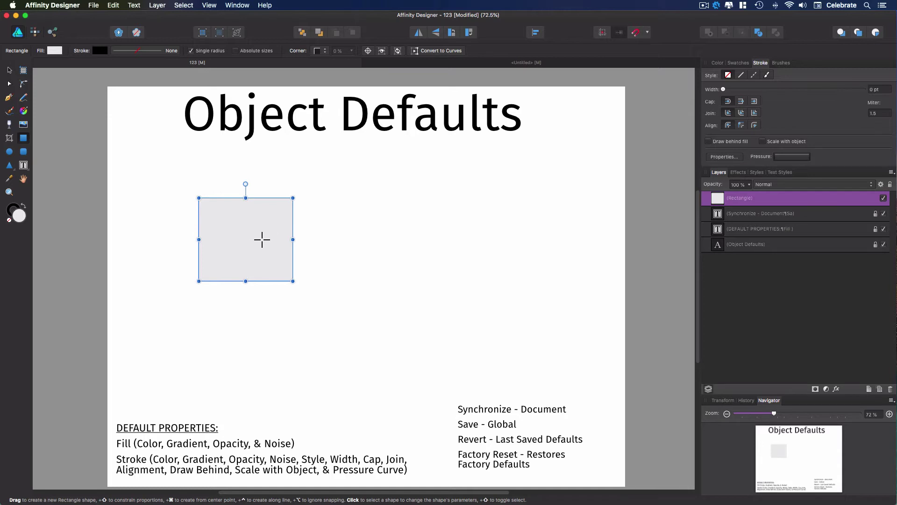
- Give the square a solid blue fill and a 5 pt black outline
click(55, 50)
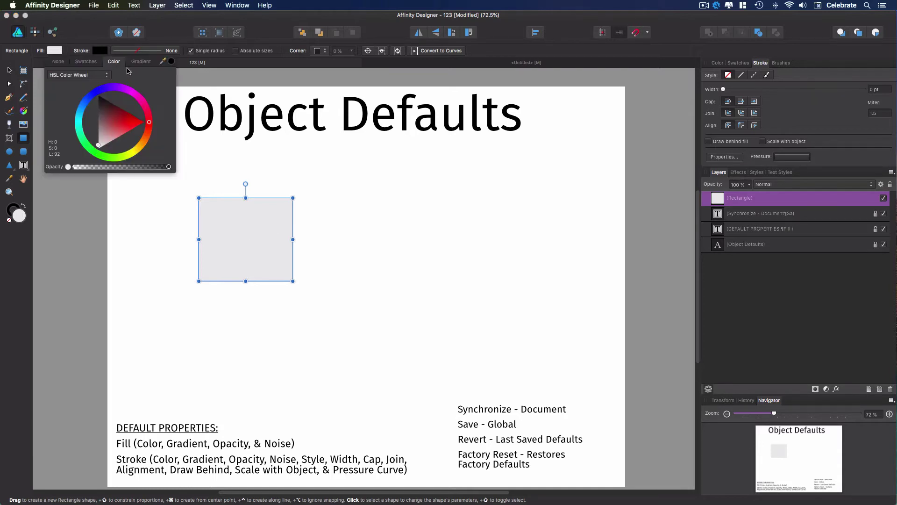
drag(148, 123, 97, 93)
click(131, 51)
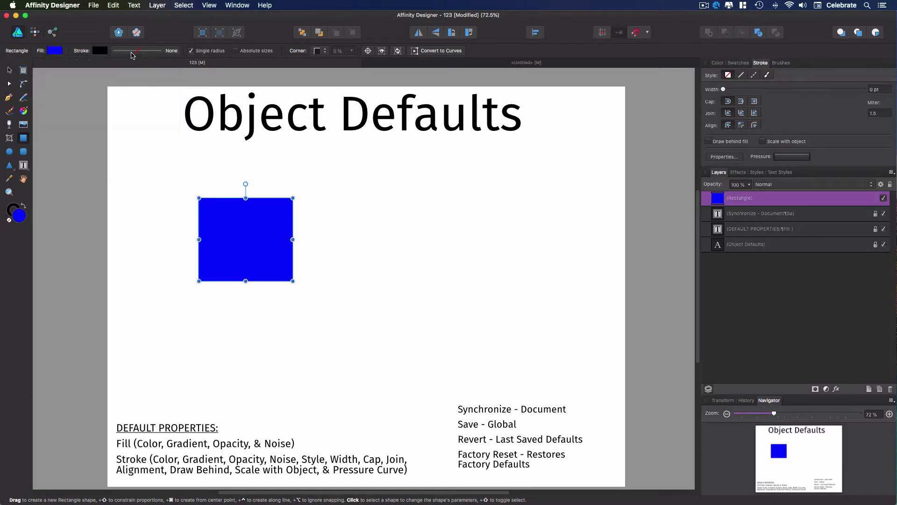
click(136, 51)
drag(111, 82, 129, 81)
click(235, 149)
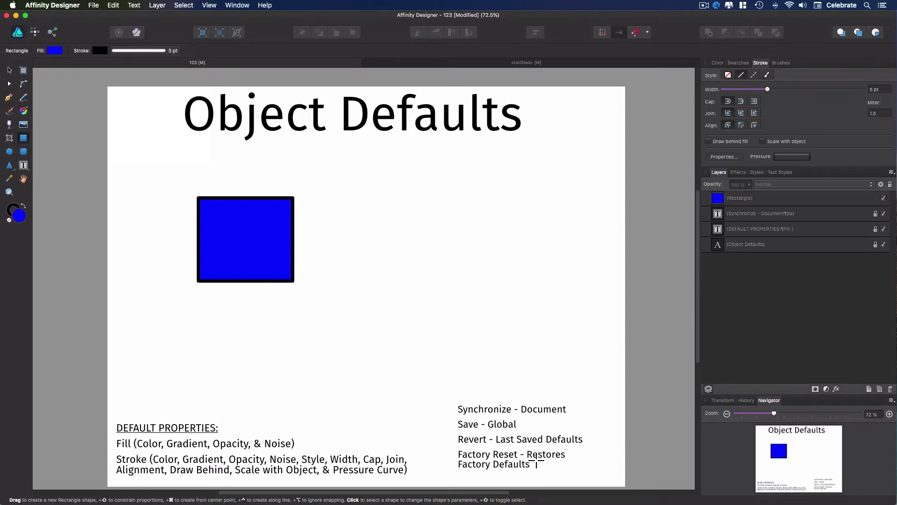
- Synchronize the object defaults to the blue square's blue fill and 5 pt black outline
click(249, 238)
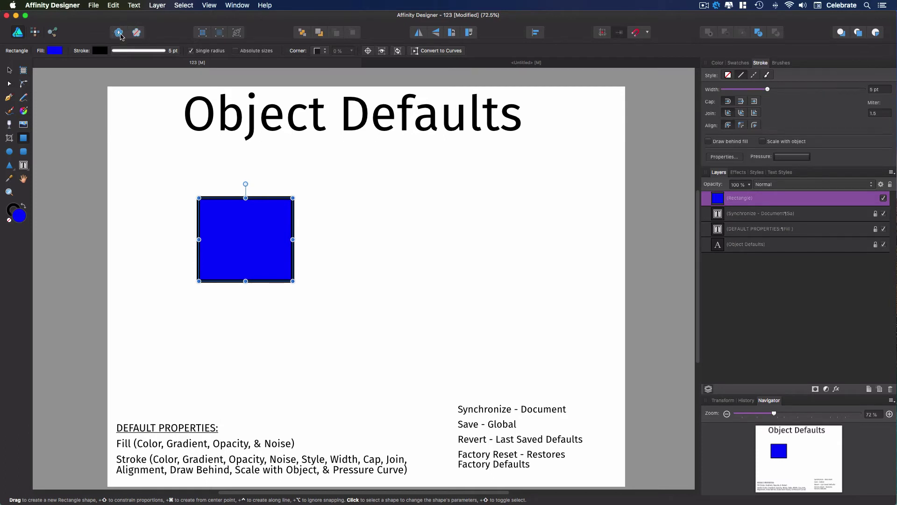
click(122, 33)
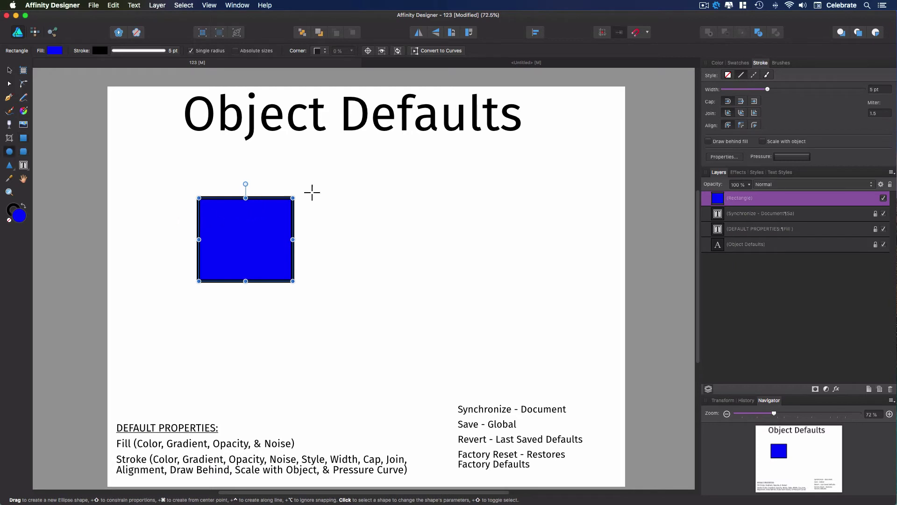
- Draw a circle right of the square; it takes the blue fill and 5 pt black outline
drag(327, 191, 412, 278)
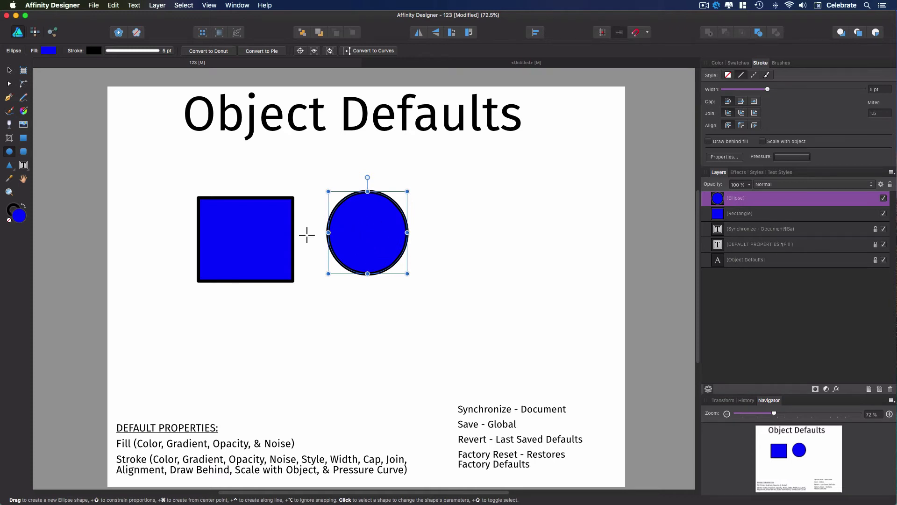
- Recolour the circle with a red fill and a blue outline, then reselect it
click(50, 52)
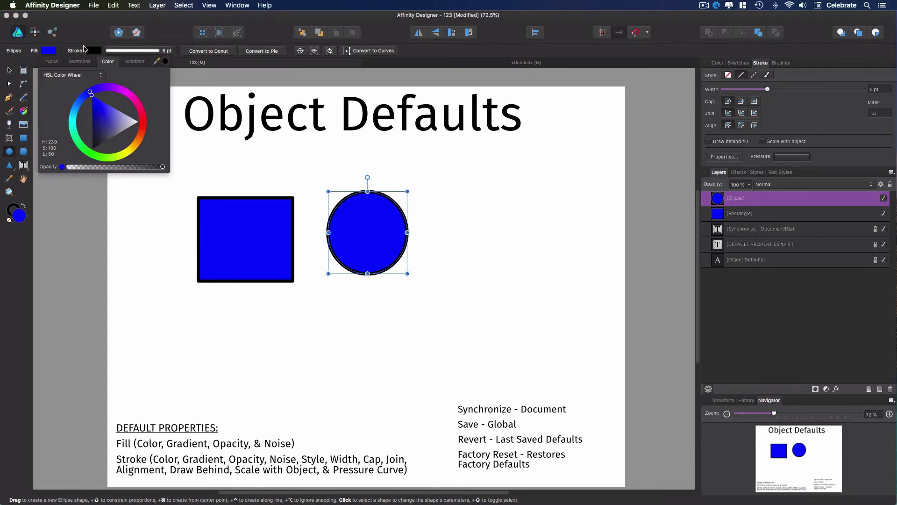
drag(90, 92, 142, 124)
click(94, 50)
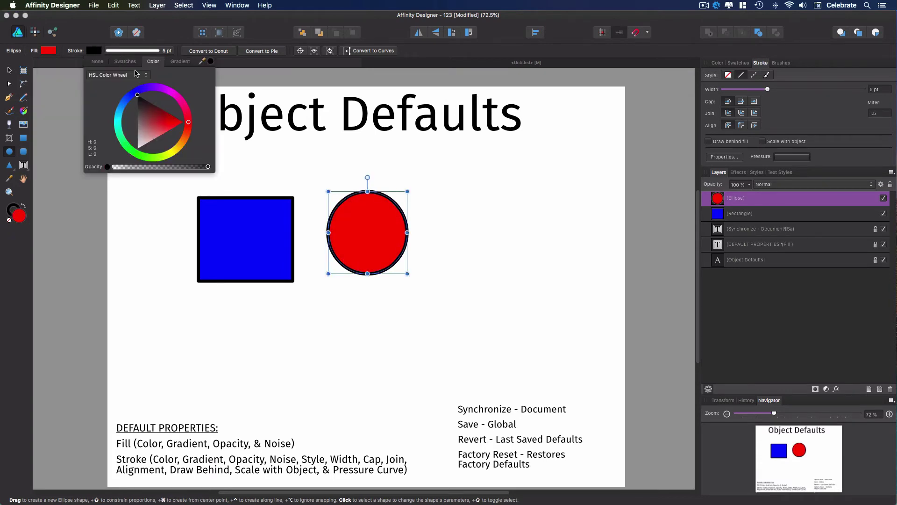
mouse_move(189, 123)
mouse_down()
mouse_move(175, 96)
mouse_move(135, 92)
mouse_up()
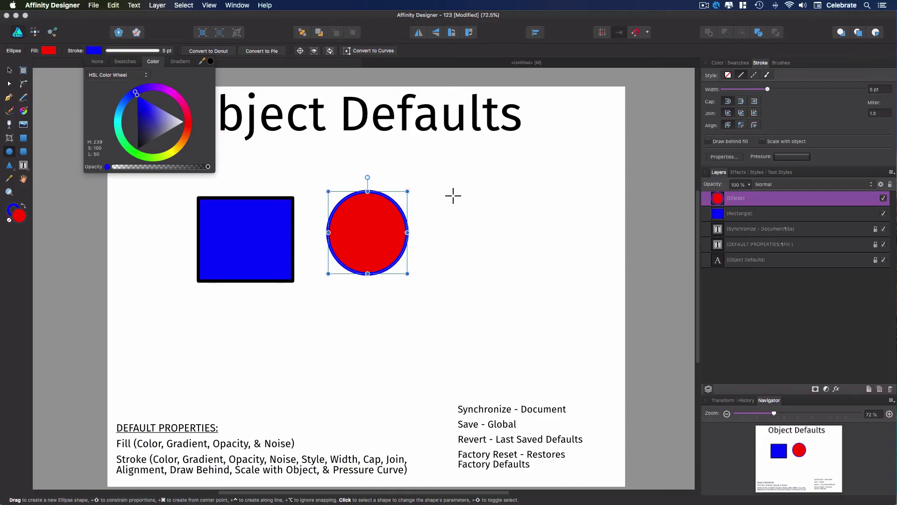
click(453, 195)
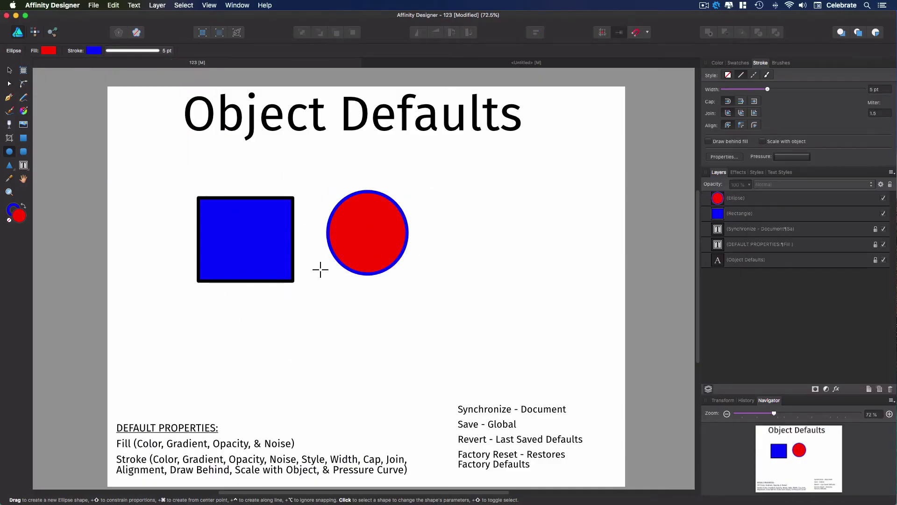
click(371, 238)
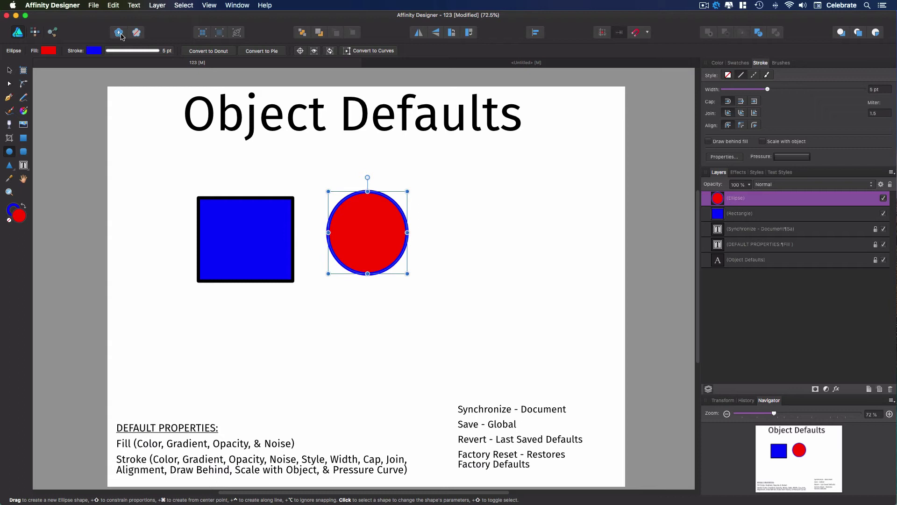
- Draw a third square right of the circle and revert it to the saved blue-fill, black-outline defaults
click(24, 138)
drag(451, 191, 546, 290)
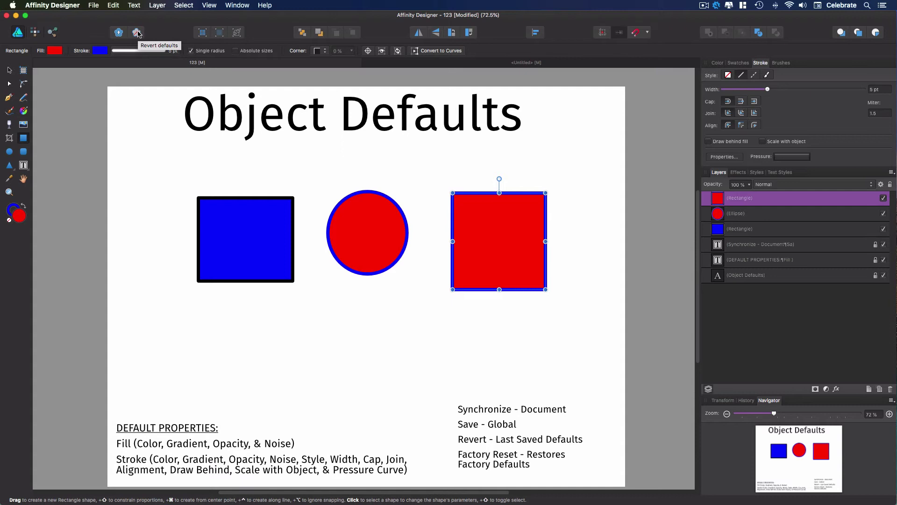
click(137, 33)
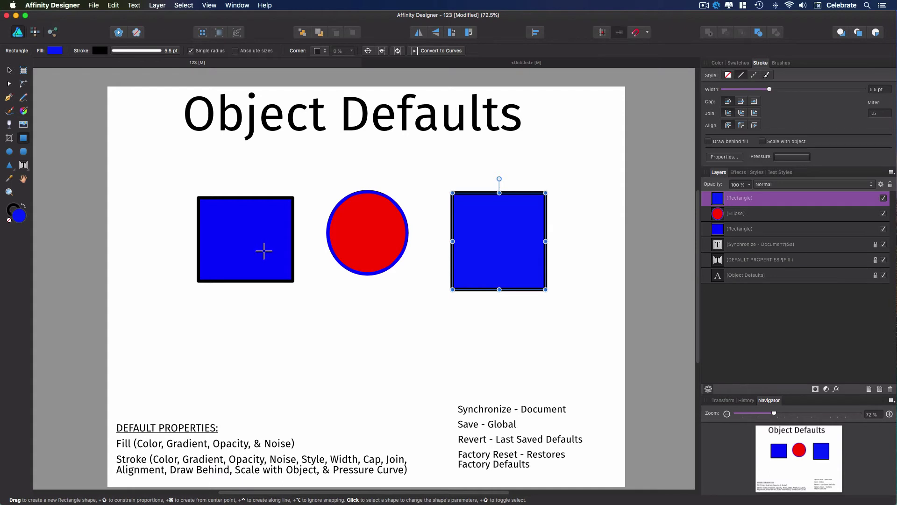
key(m)
key(m)
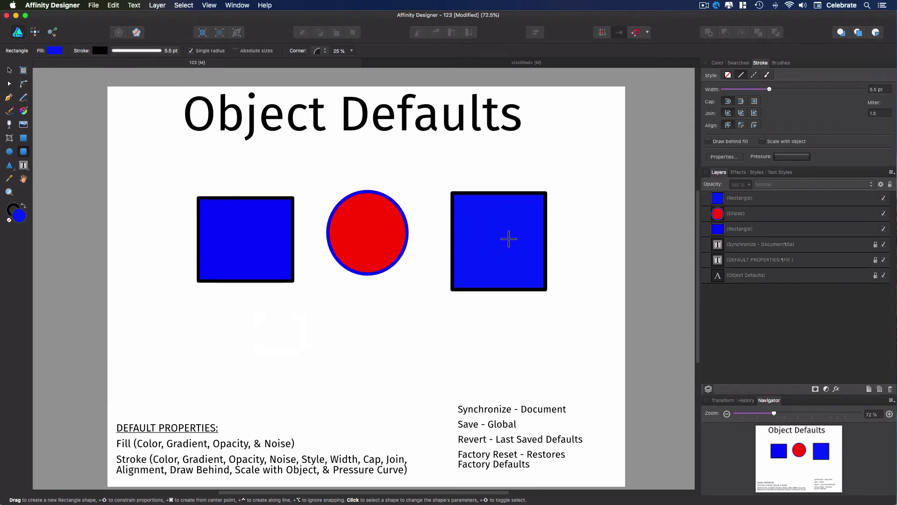
- Draw a small rectangle below the left square, then delete it
click(23, 138)
drag(183, 303, 226, 363)
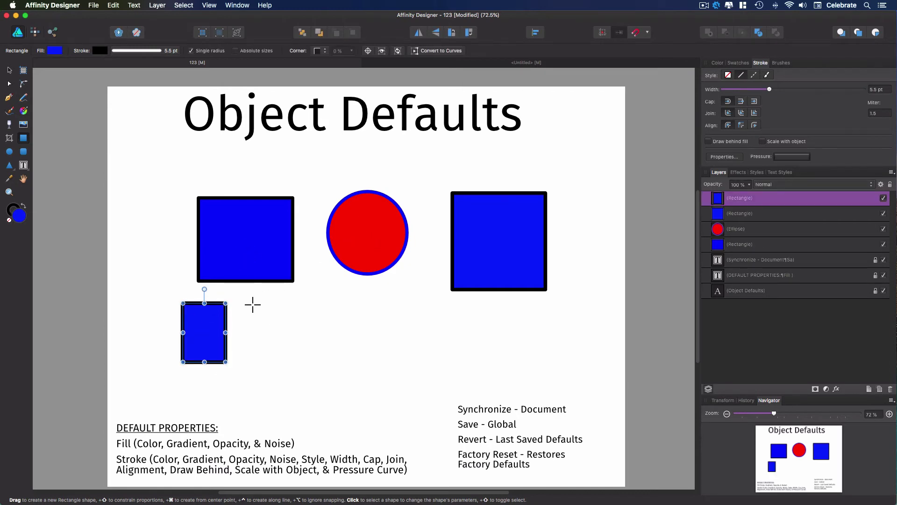
key(Delete)
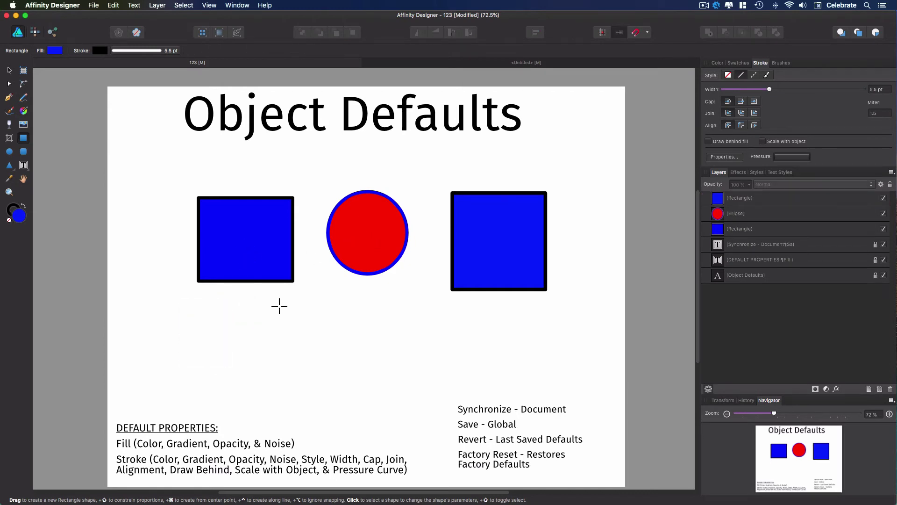
- Synchronize defaults to the red circle's style and draw a red, blue-outlined triangle below the left square
click(373, 237)
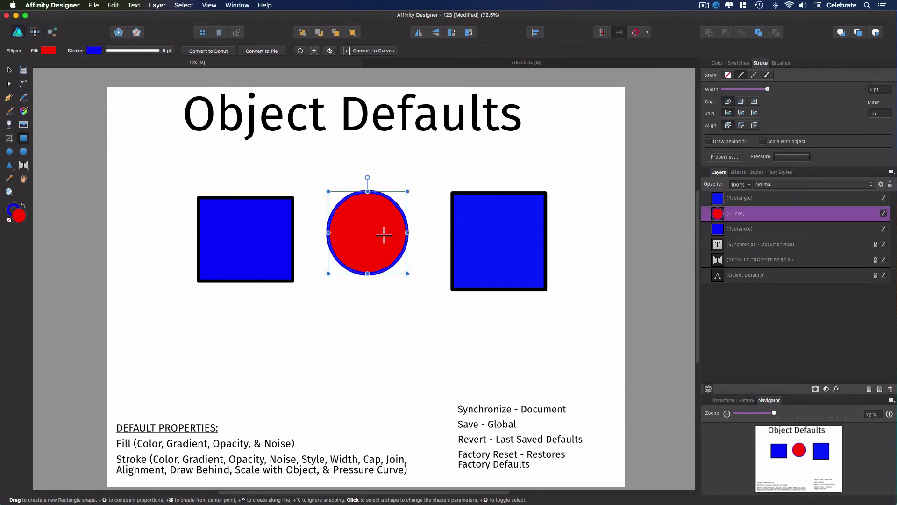
click(119, 34)
click(10, 165)
drag(212, 315, 261, 368)
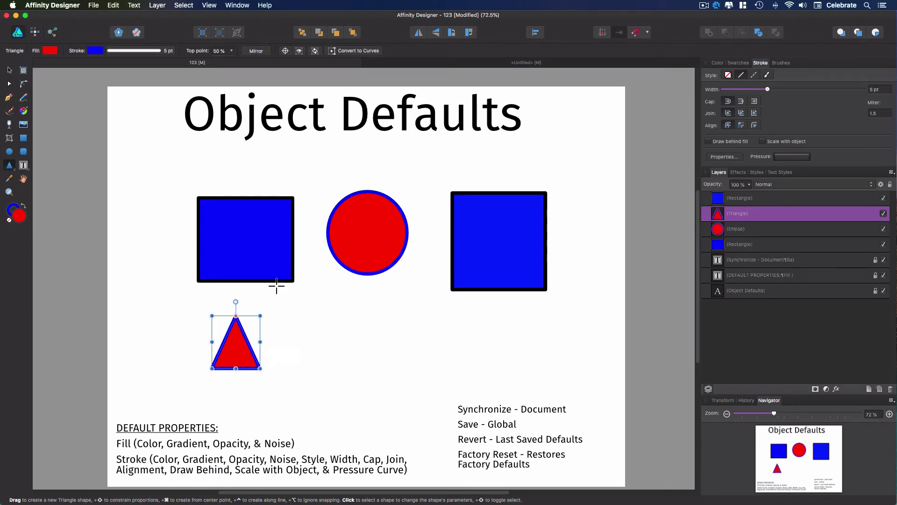
- Save the red-fill, blue-outline defaults globally with Edit > Defaults > Save
click(113, 5)
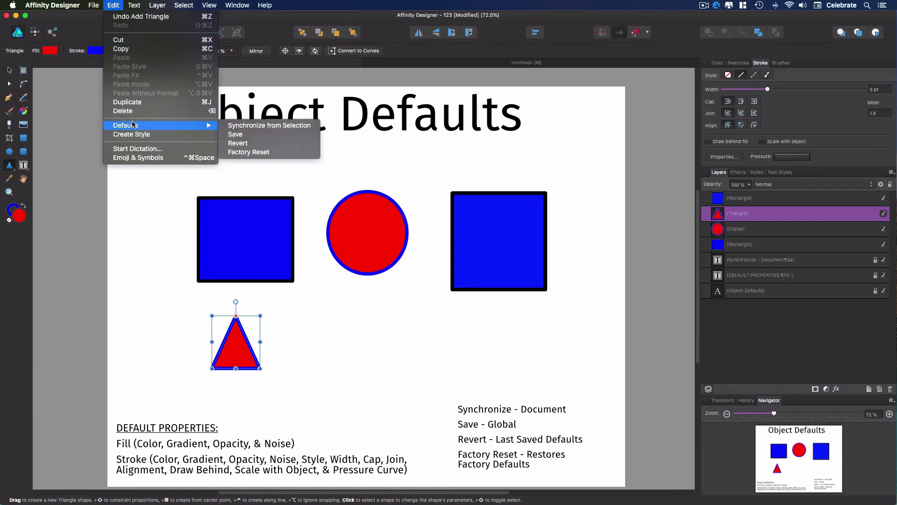
mouse_move(208, 126)
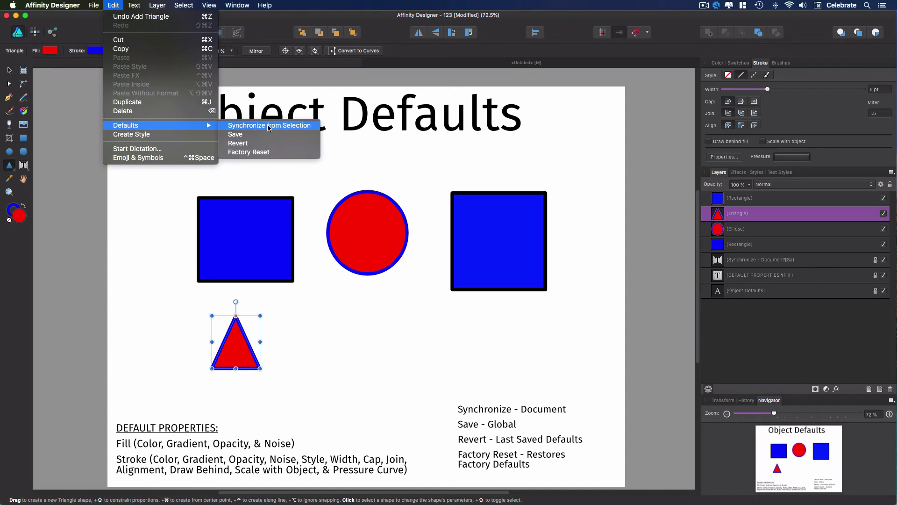
click(239, 134)
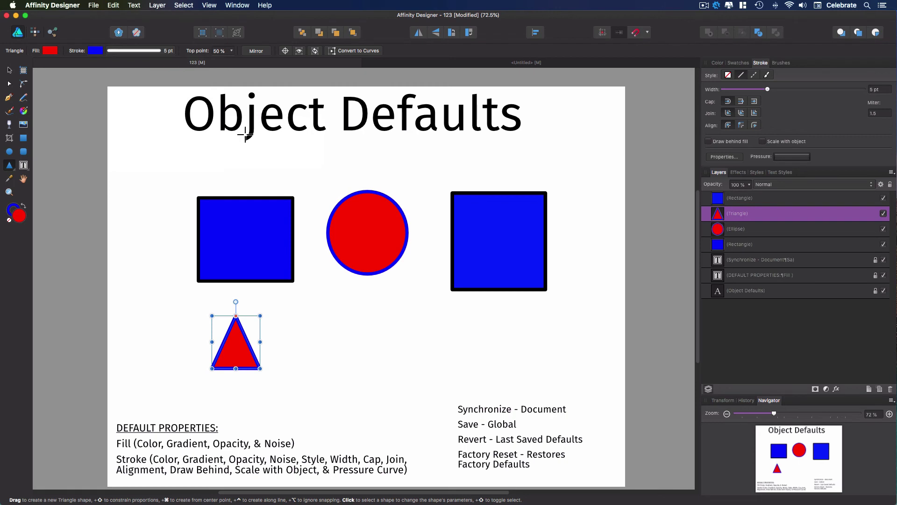
click(93, 6)
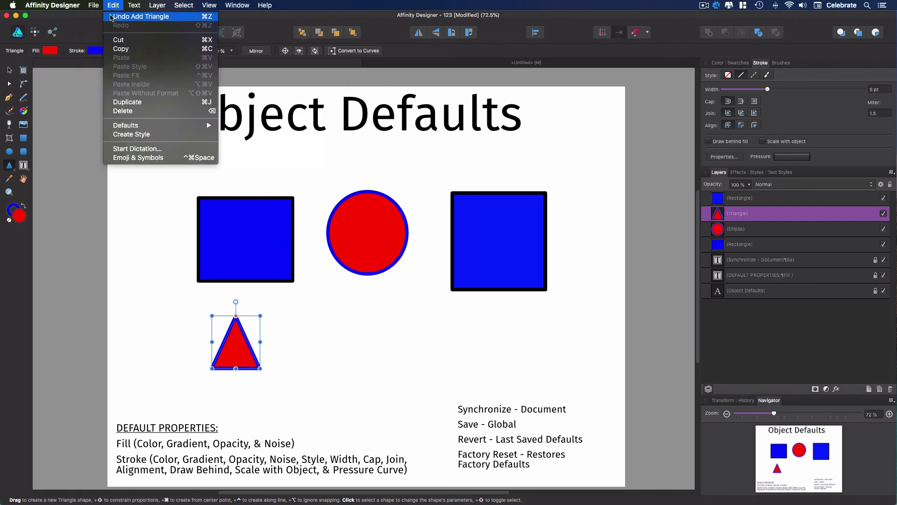
- Create a new document and draw an ellipse that inherits the red fill and blue 5 pt outline
click(98, 16)
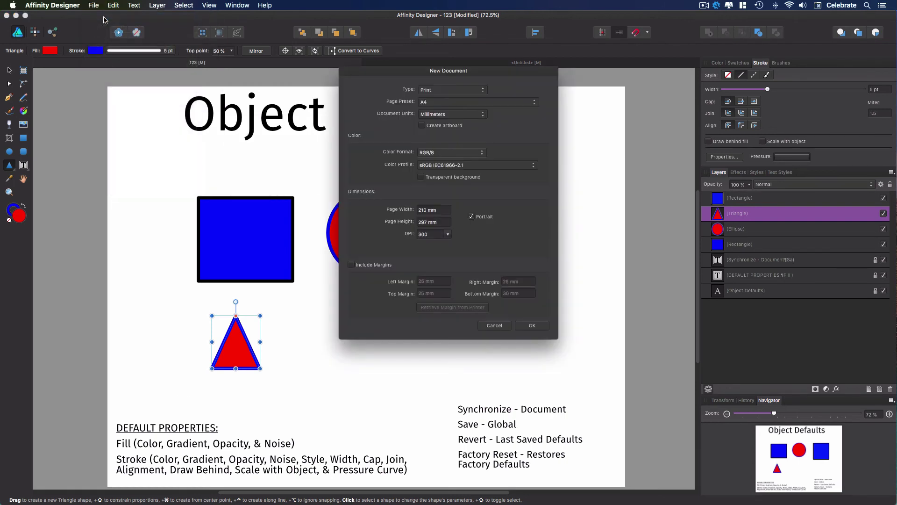
key(Return)
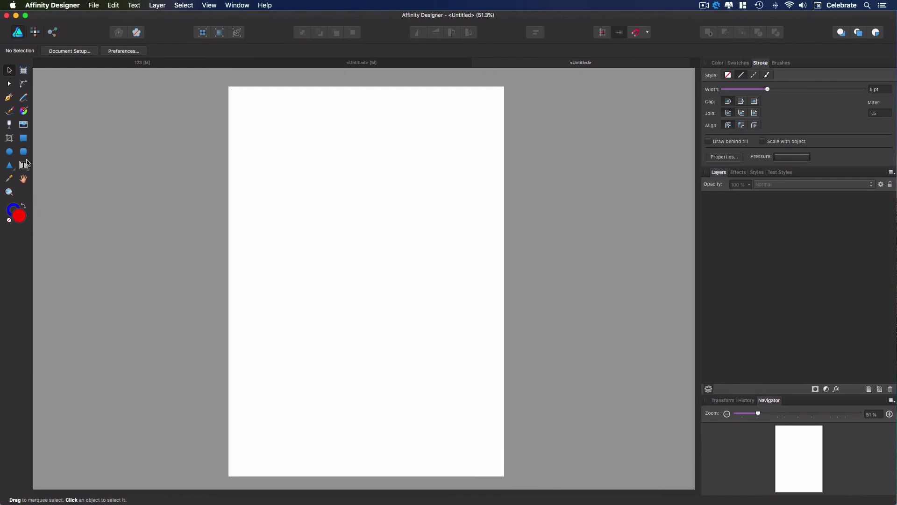
click(10, 152)
drag(305, 175, 389, 275)
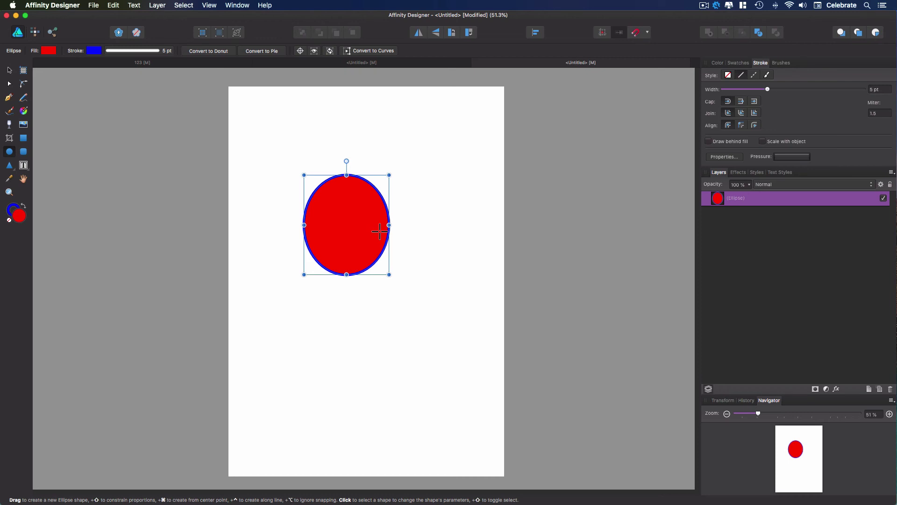
- Switch back to the '123' Object Defaults document
click(143, 64)
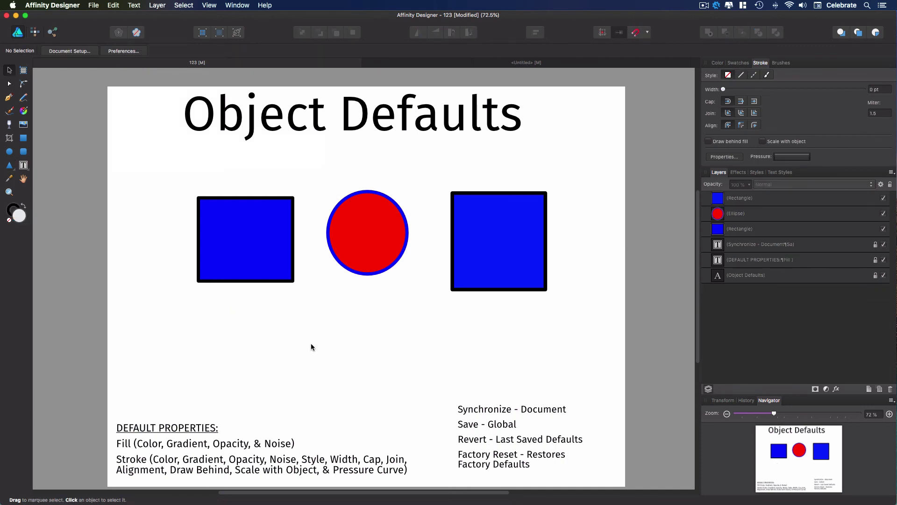
- Reset object defaults to factory settings via Edit > Defaults > Factory Reset
click(114, 6)
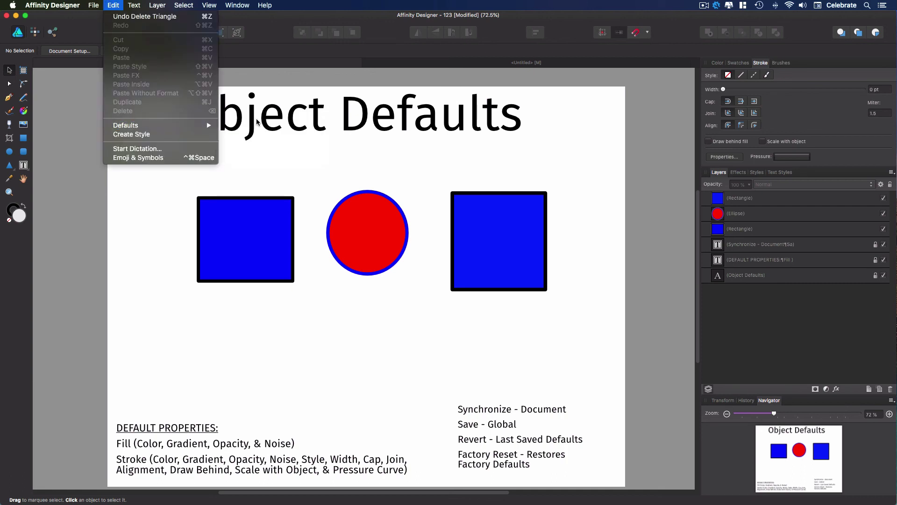
mouse_move(218, 126)
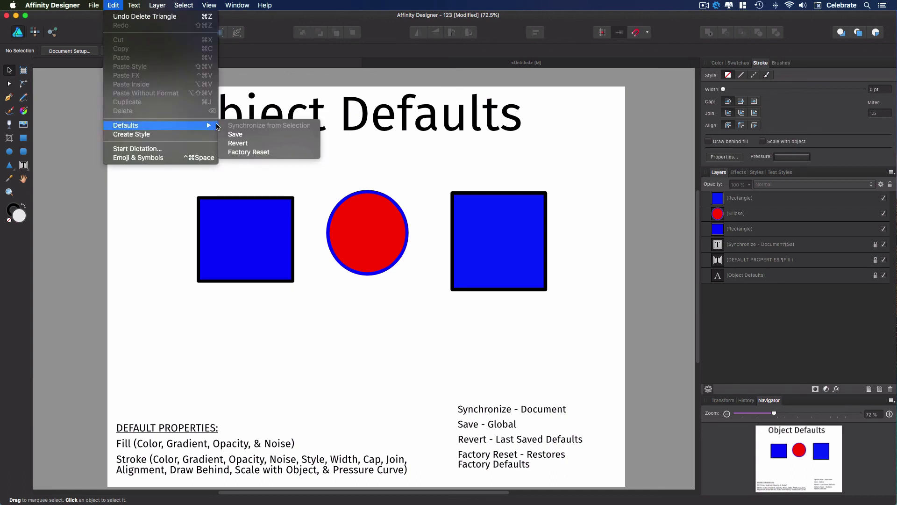
click(253, 152)
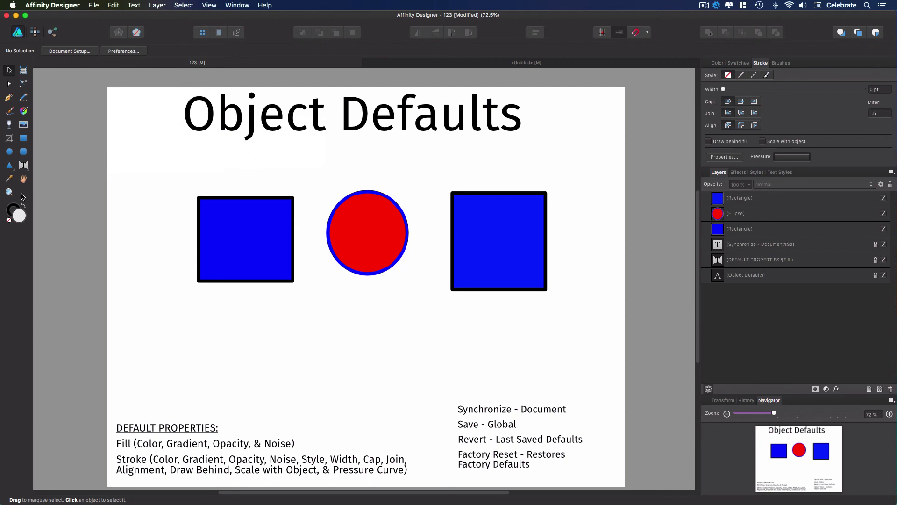
- Draw a rounded rectangle below the red circle using the factory default style
click(23, 151)
drag(305, 322, 372, 385)
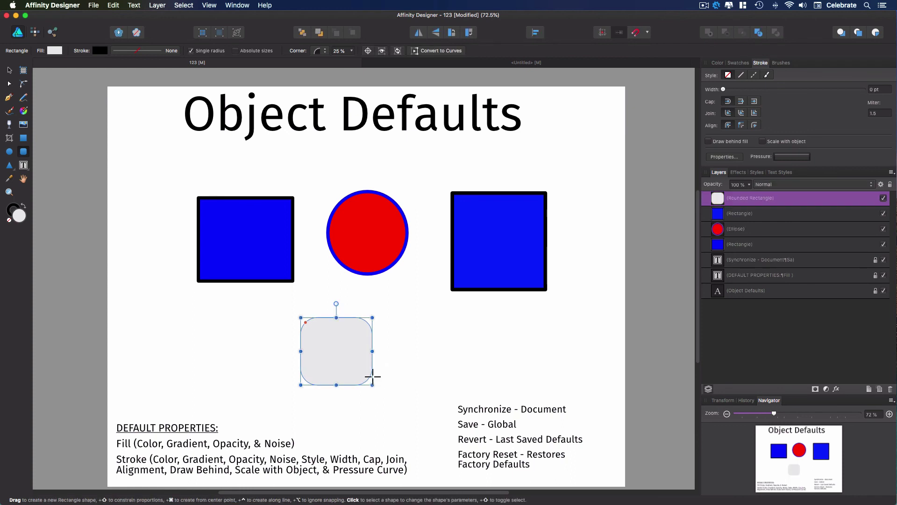